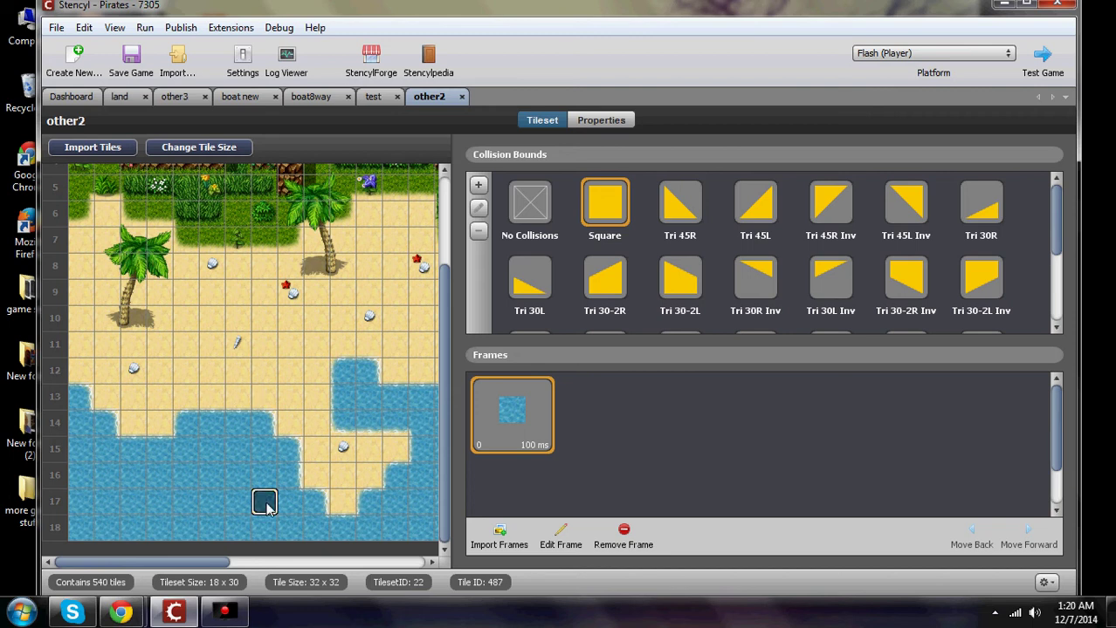
Give the sand tile no collision and the row-17 water tile square collision bounds
{"action": "left_click", "coordinate": [240, 396]}
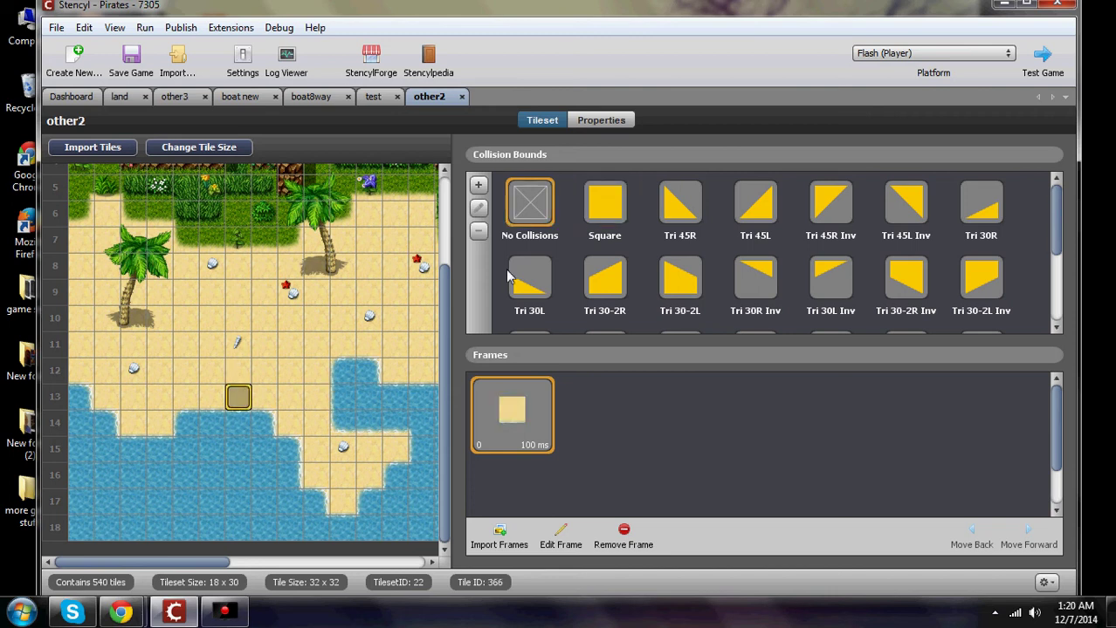
{"action": "left_click", "coordinate": [240, 501]}
{"action": "left_click", "coordinate": [240, 502]}
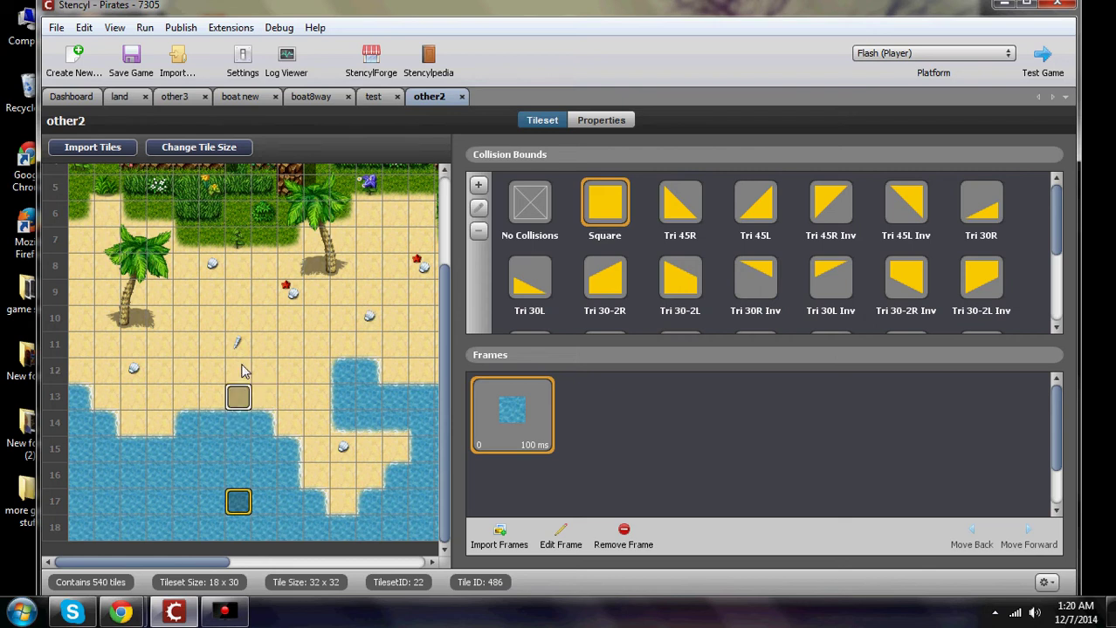
Open the land scene and paint a small green tile on the sand above the shoreline
{"action": "left_click", "coordinate": [121, 96]}
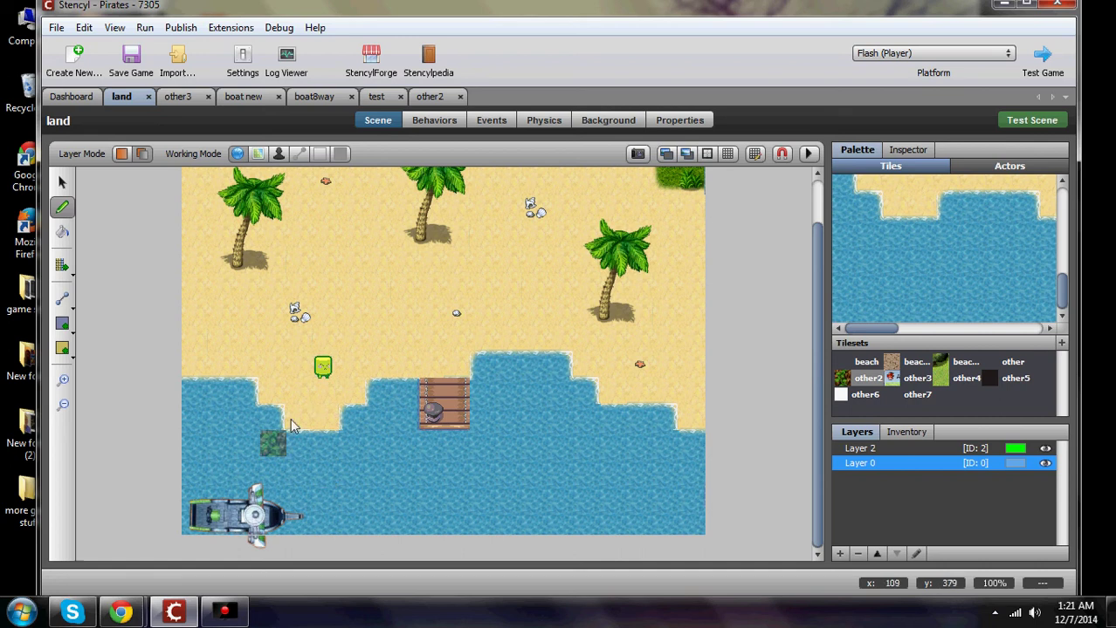
{"action": "left_click", "coordinate": [241, 316]}
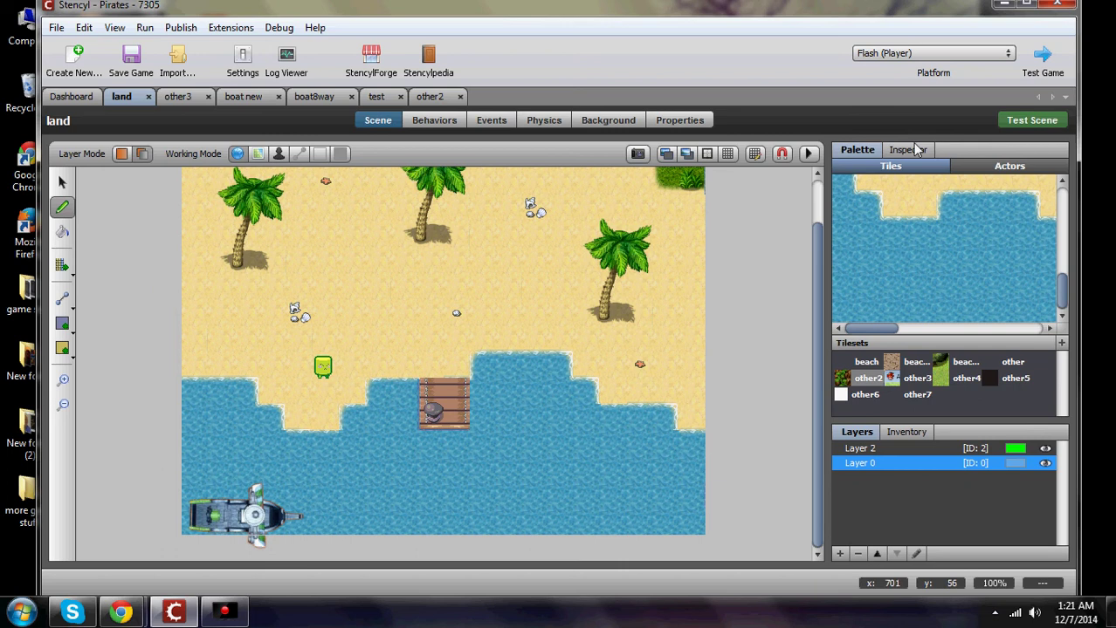
{"action": "left_click", "coordinate": [432, 96]}
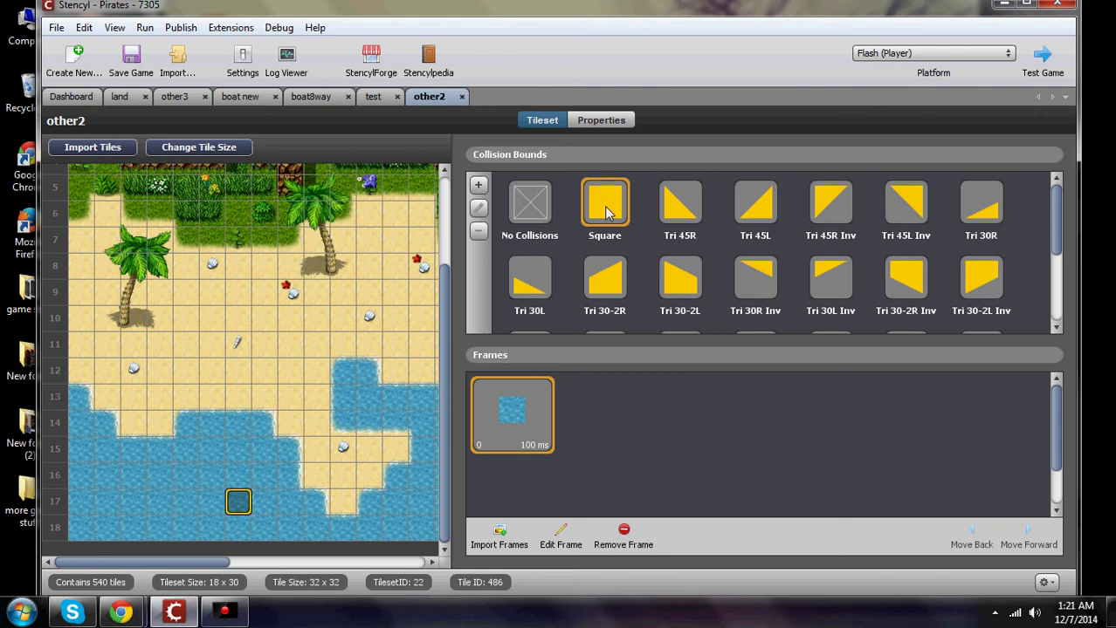
{"action": "left_click", "coordinate": [239, 371]}
{"action": "left_click", "coordinate": [530, 206]}
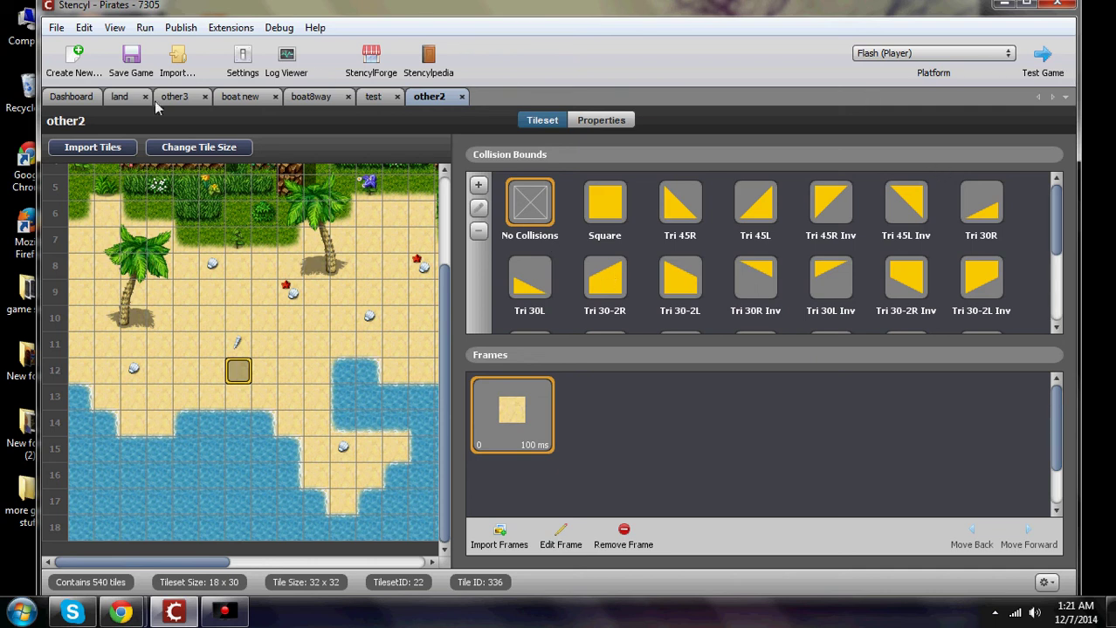
{"action": "left_click", "coordinate": [121, 96]}
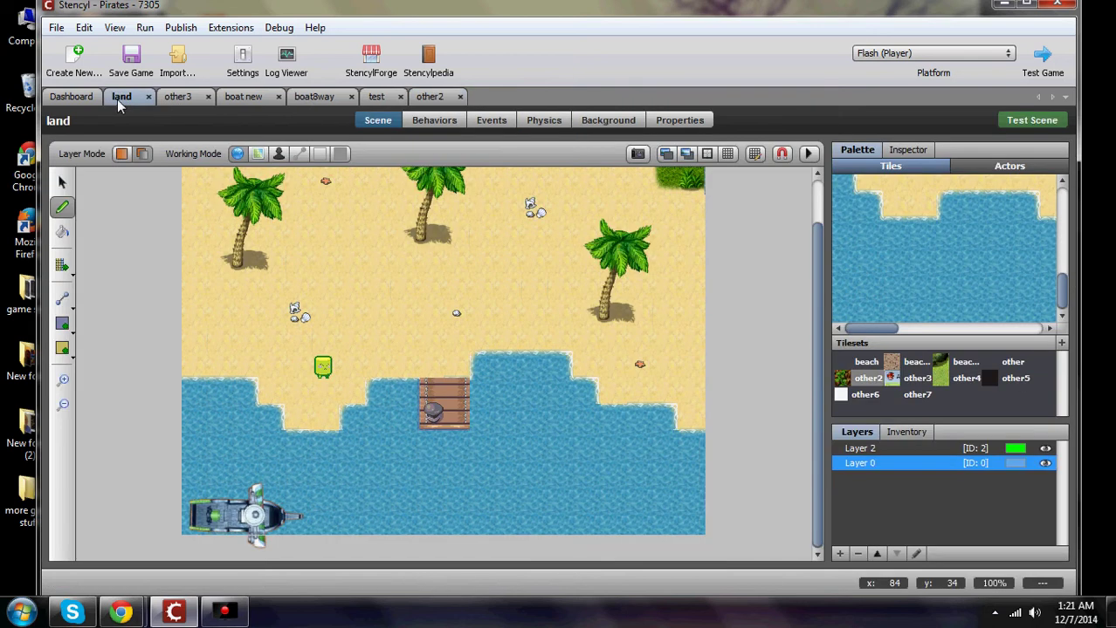
Test the land scene and sail the boat up and left across the water
{"action": "left_click", "coordinate": [1033, 120]}
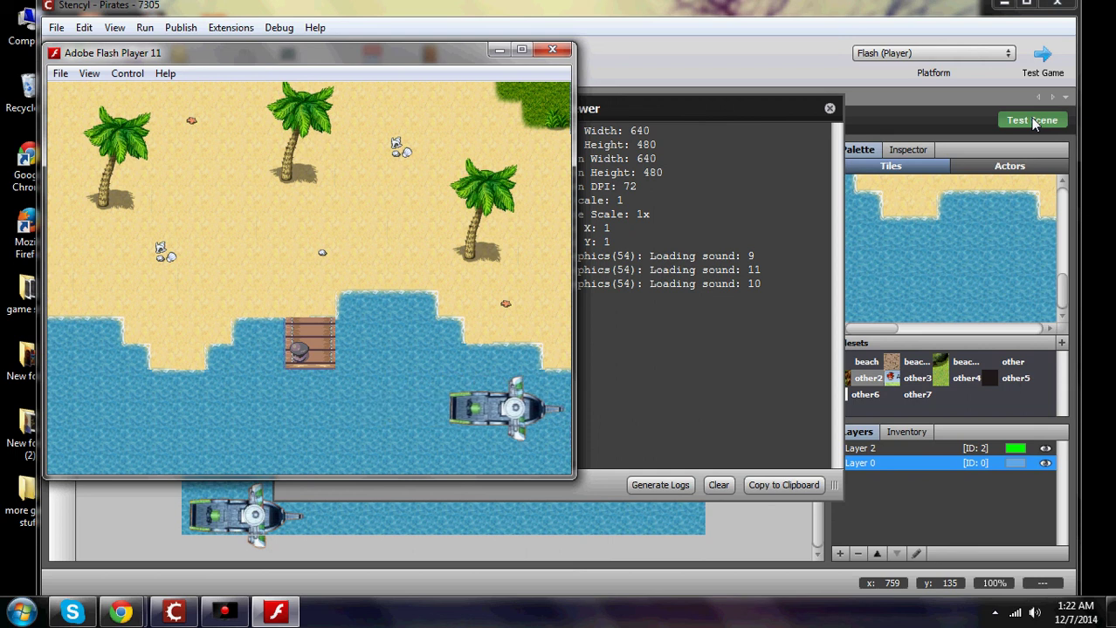
{"action": "key", "text": "Up"}
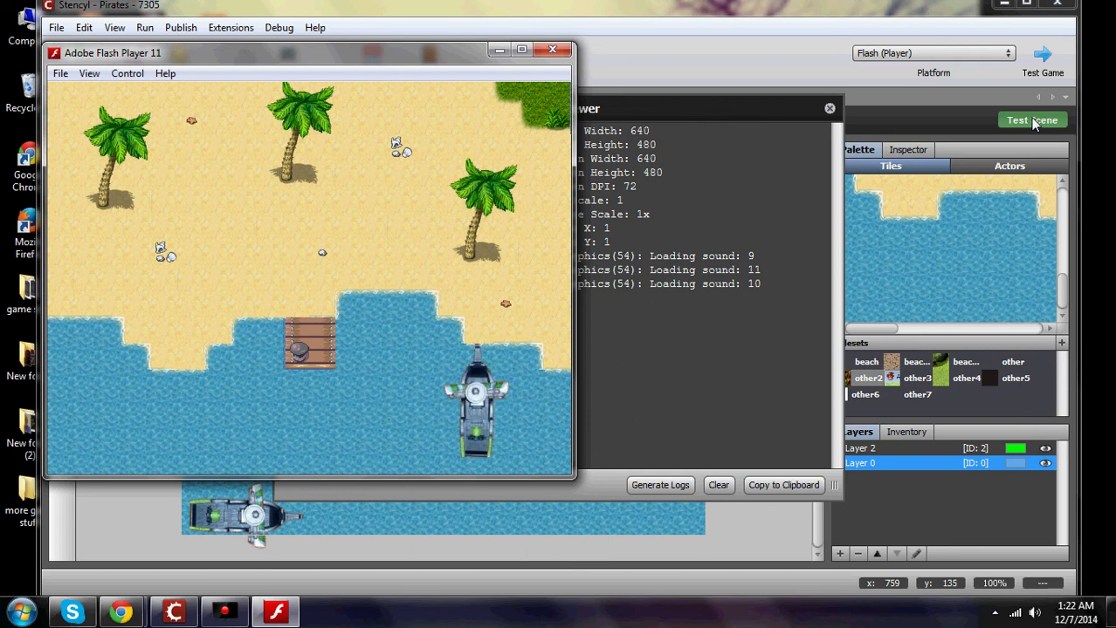
{"action": "key", "text": "Left"}
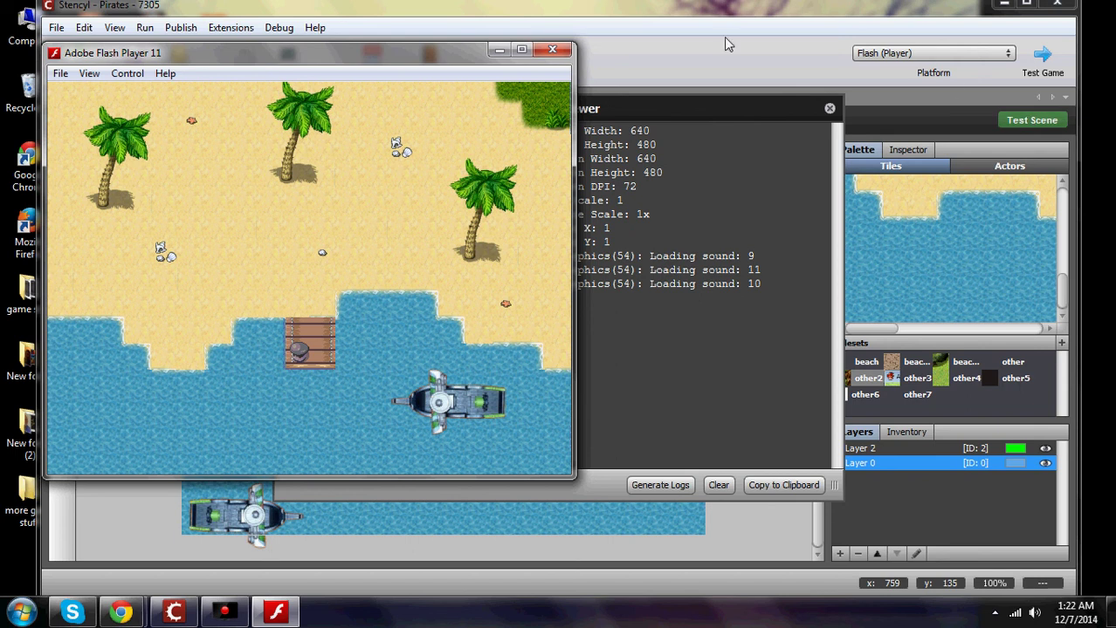